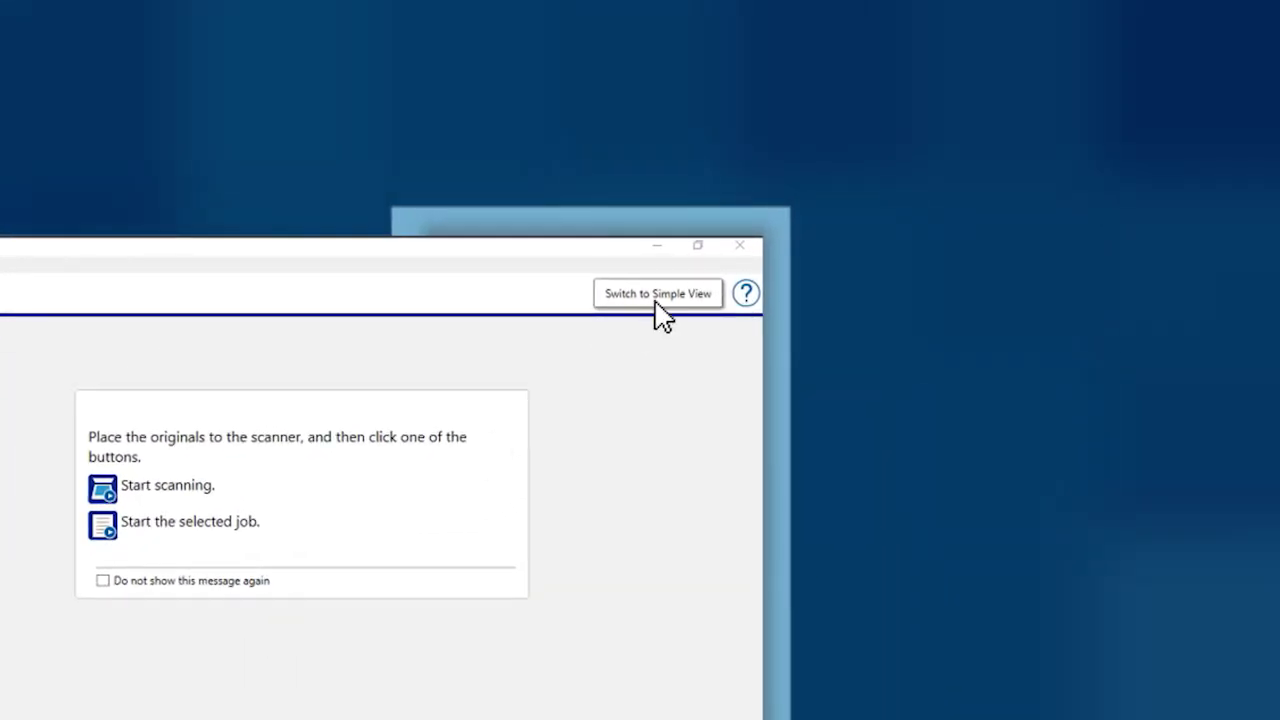
Run the Scan to PDF job from Simple View and open the resulting PDF in the Documents folder.
click(657, 300)
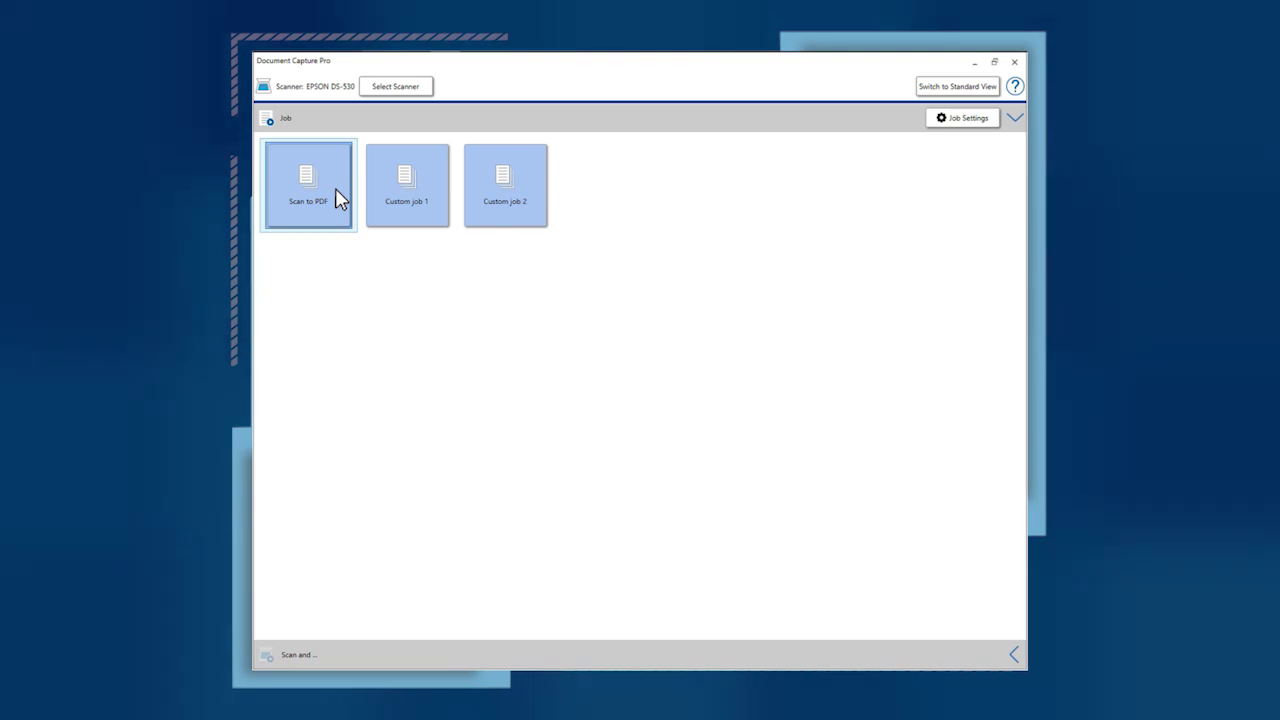
click(336, 189)
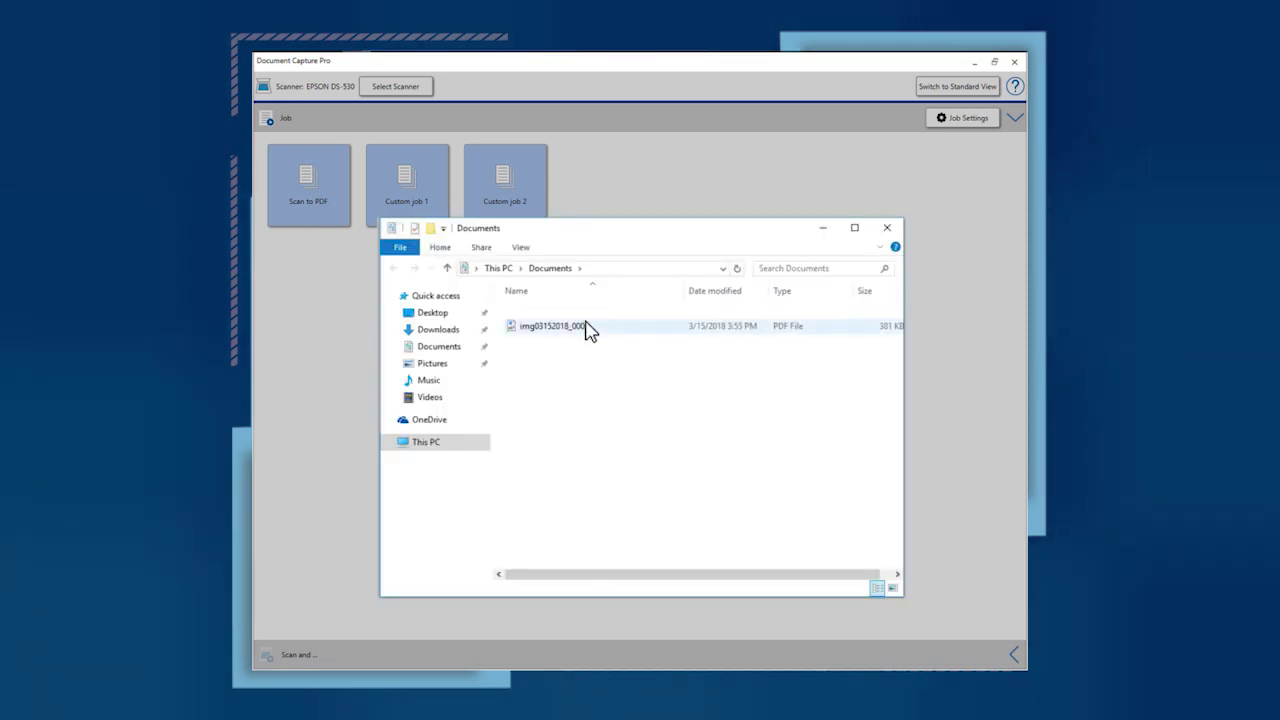
double_click(586, 326)
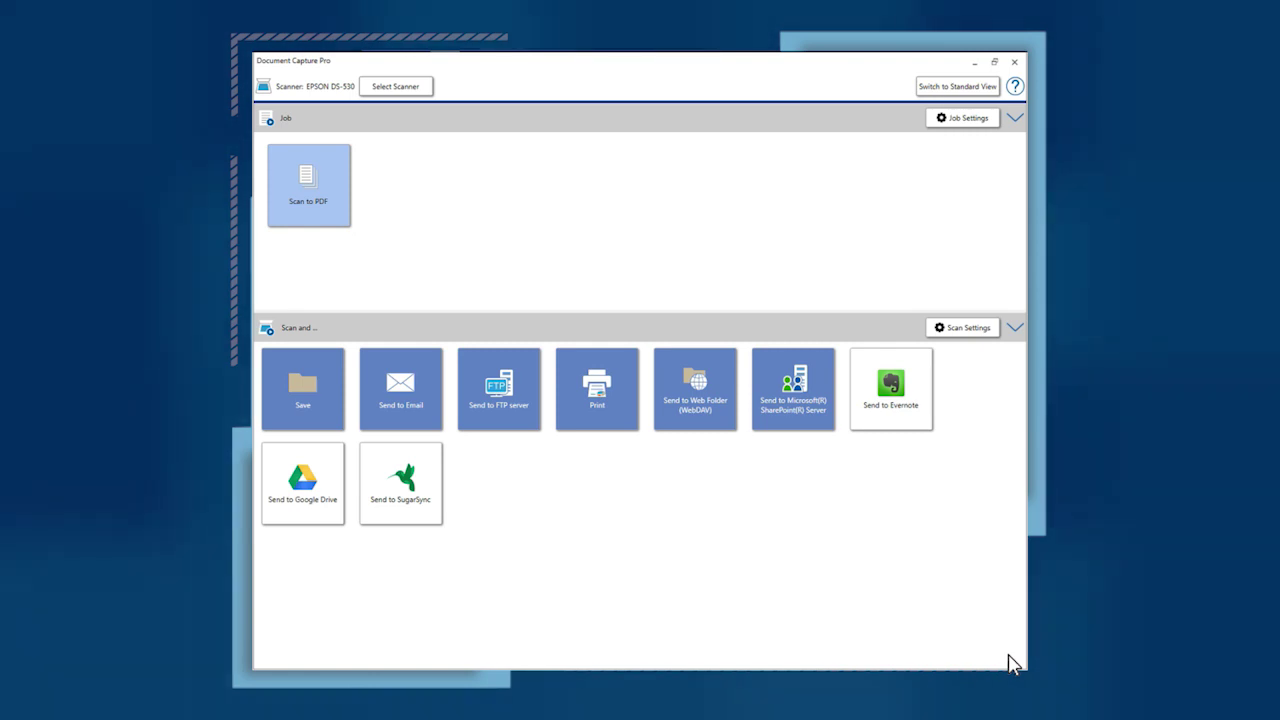
key(Tab)
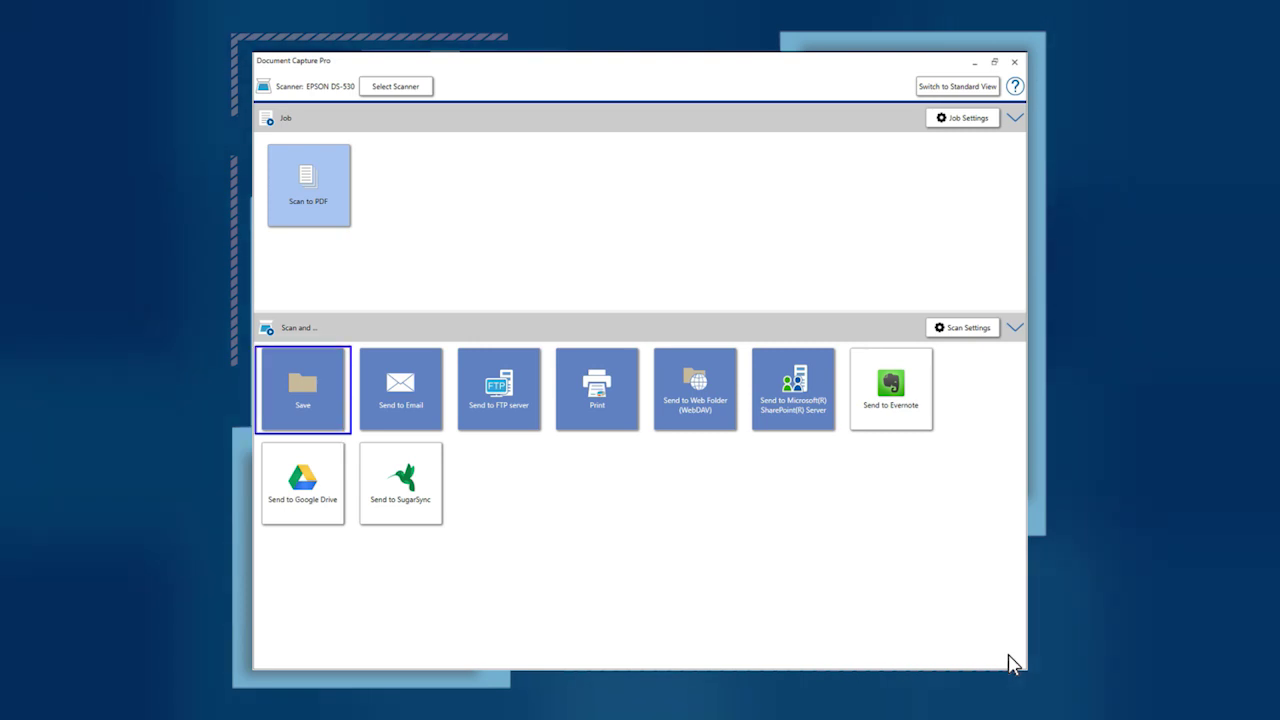
key(Right)
key(Right)
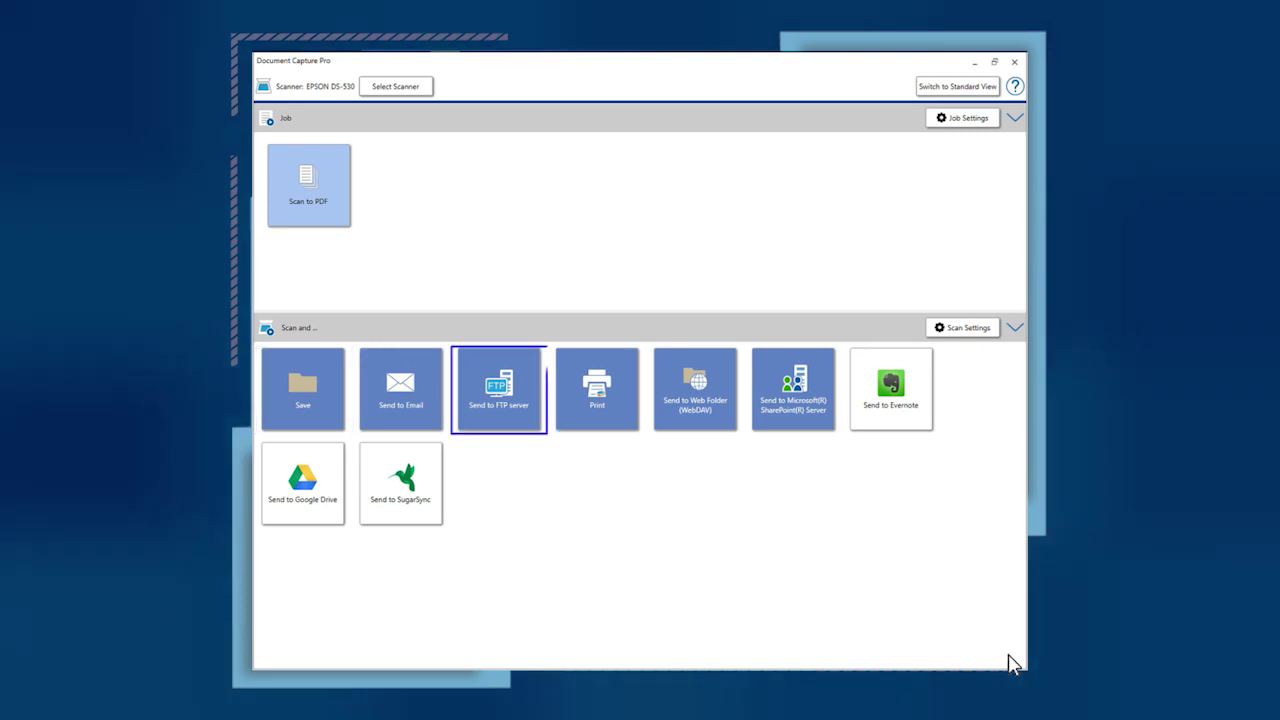
key(Right)
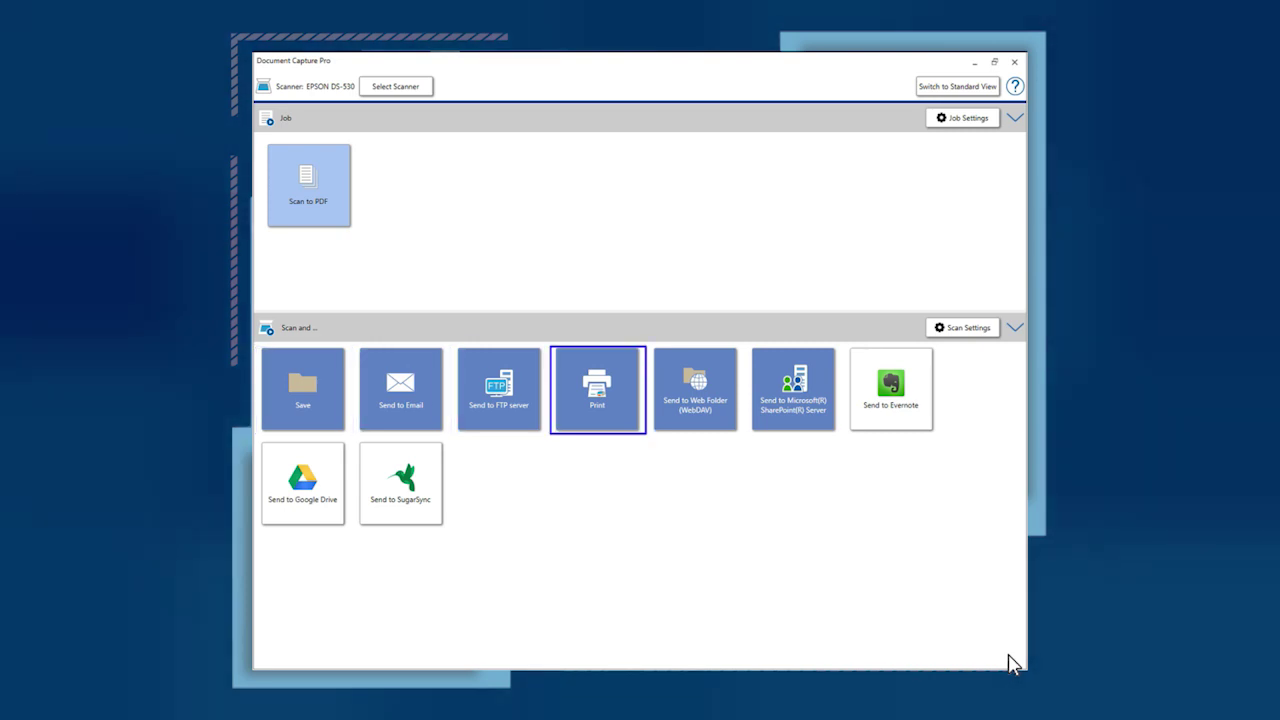
key(Return)
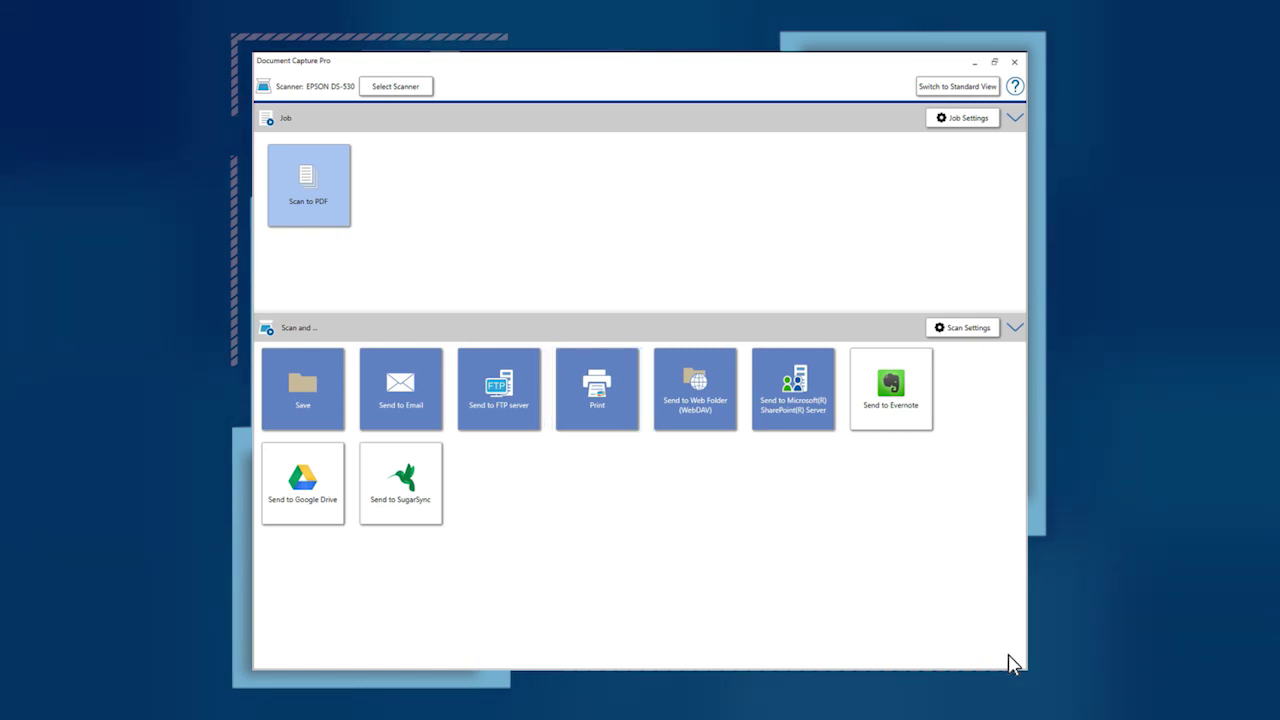
key(Right)
key(Right)
key(Right)
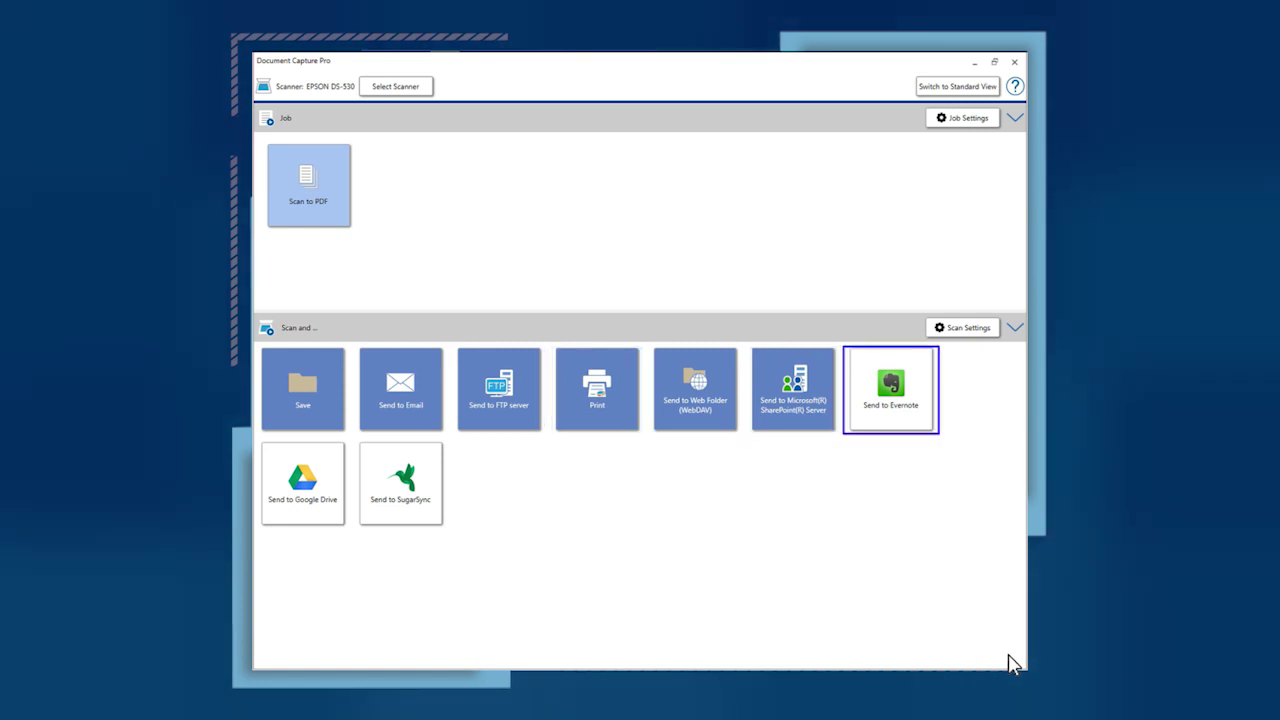
key(Right)
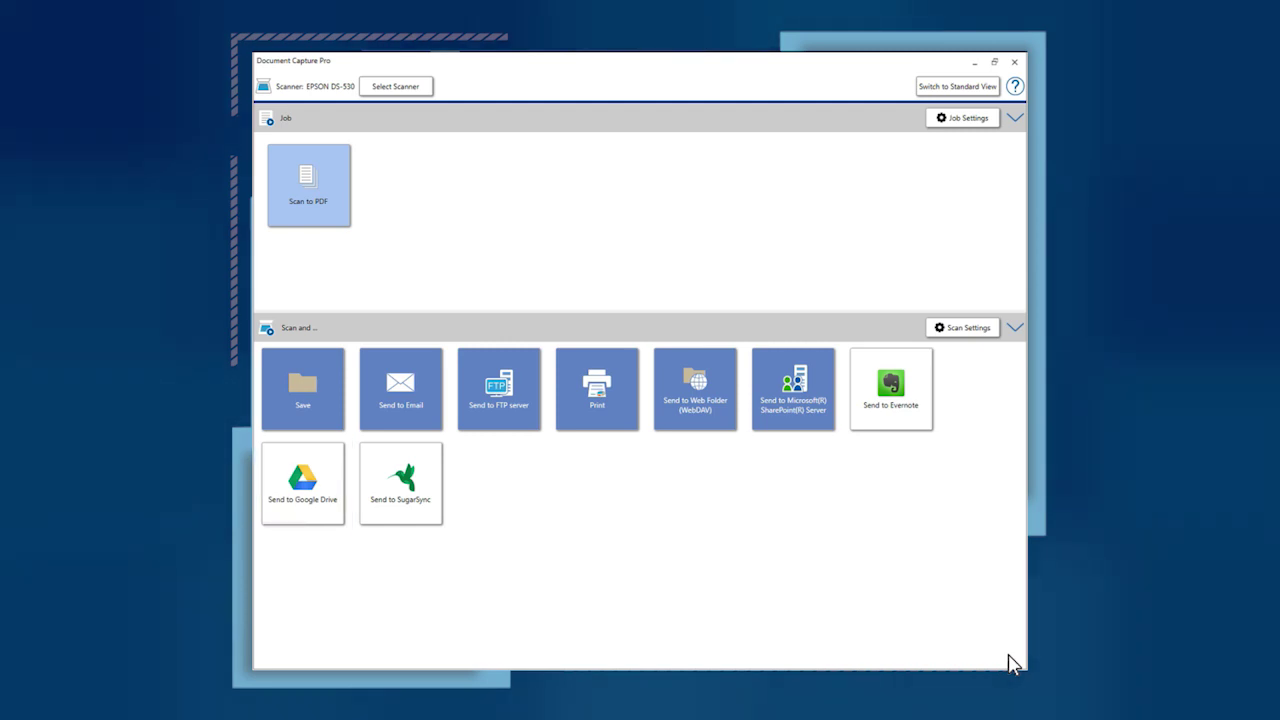
Configure the scan settings with ADF - Double-sided as source, Auto Detect as document size and Correct Document Skew enabled.
click(966, 330)
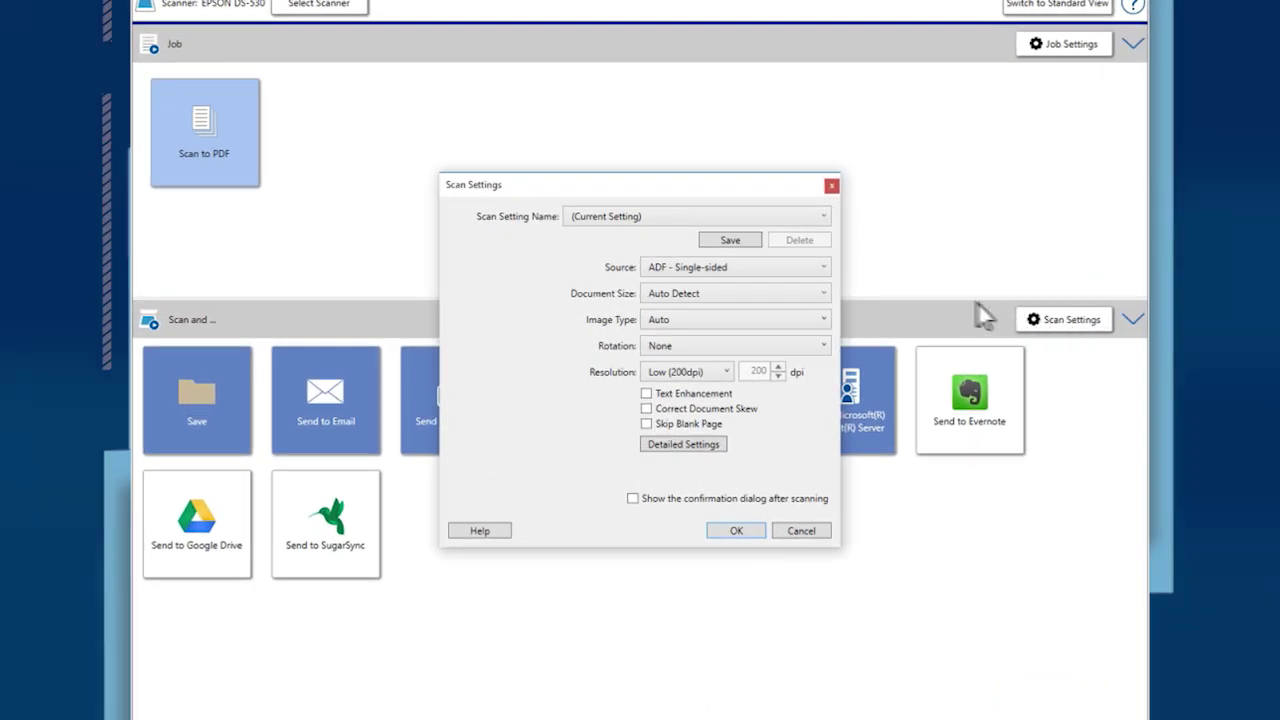
click(797, 268)
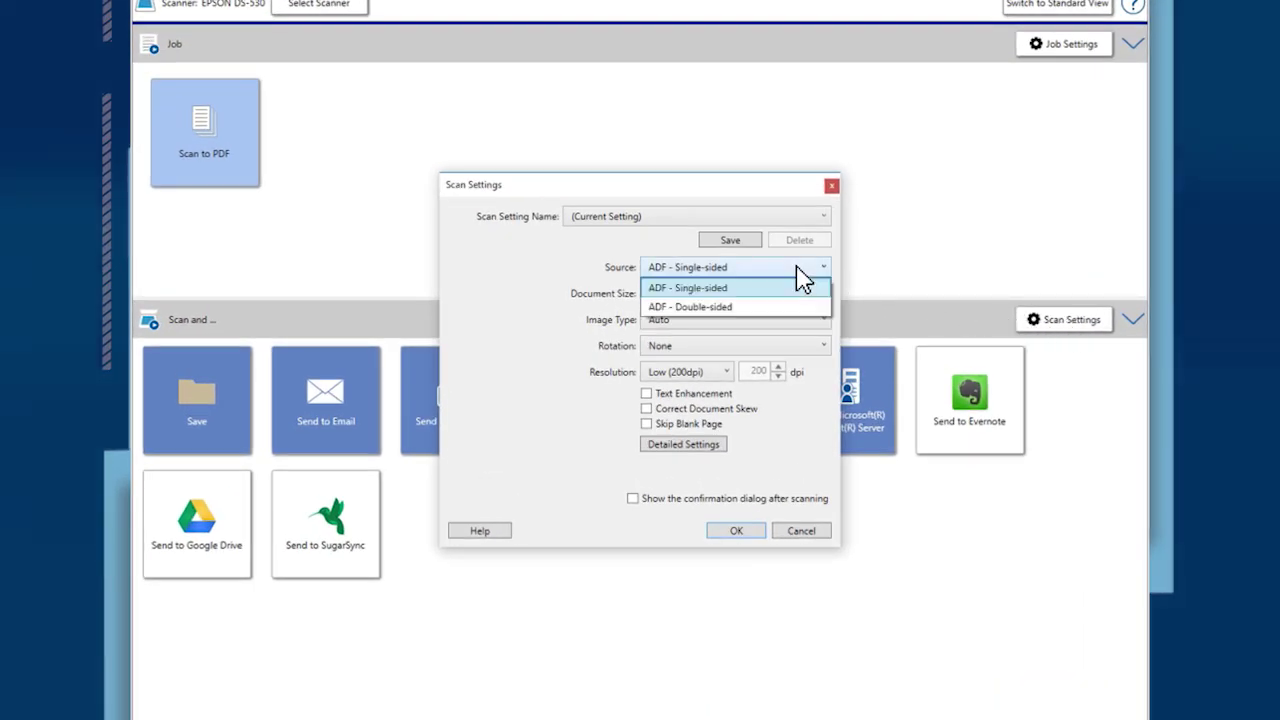
click(800, 307)
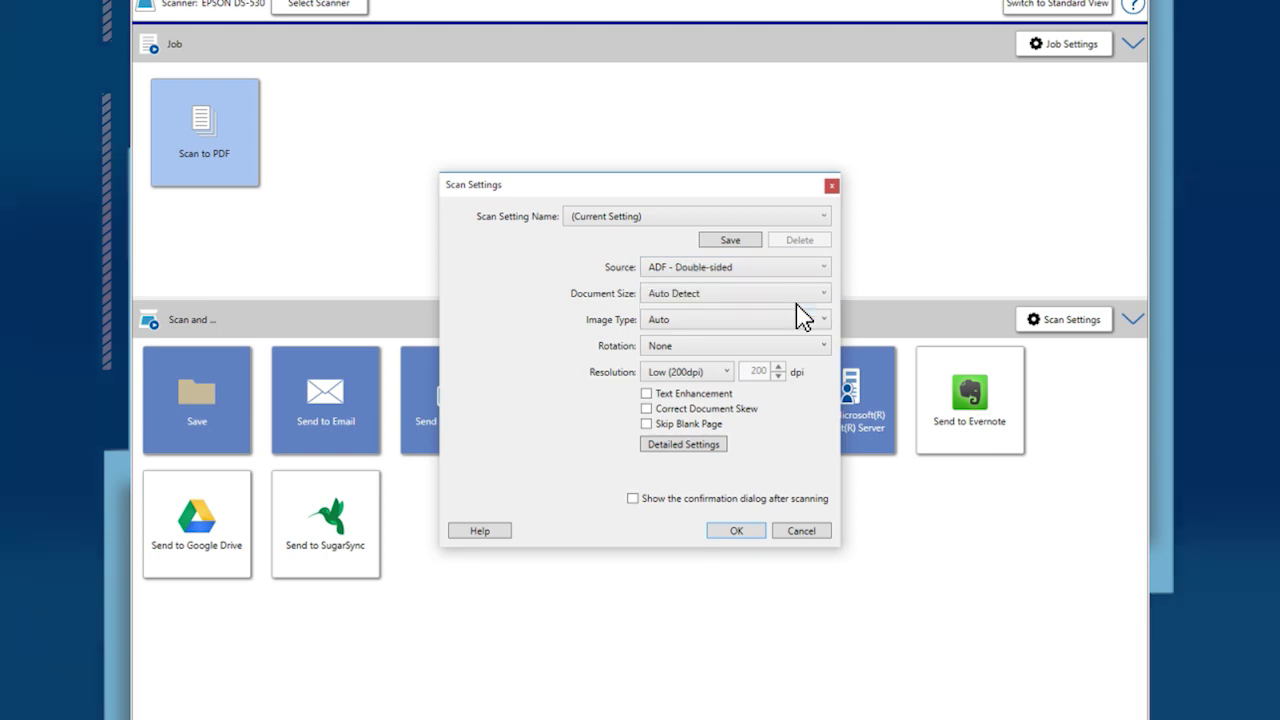
click(797, 298)
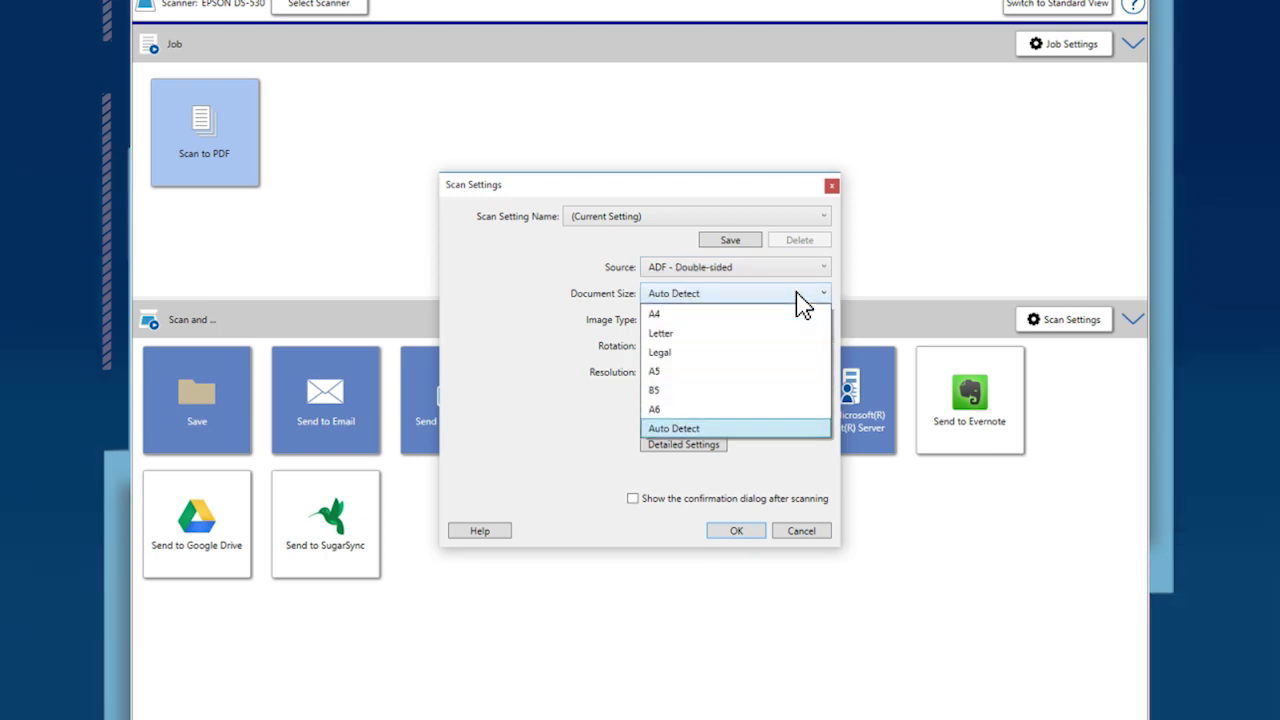
click(800, 298)
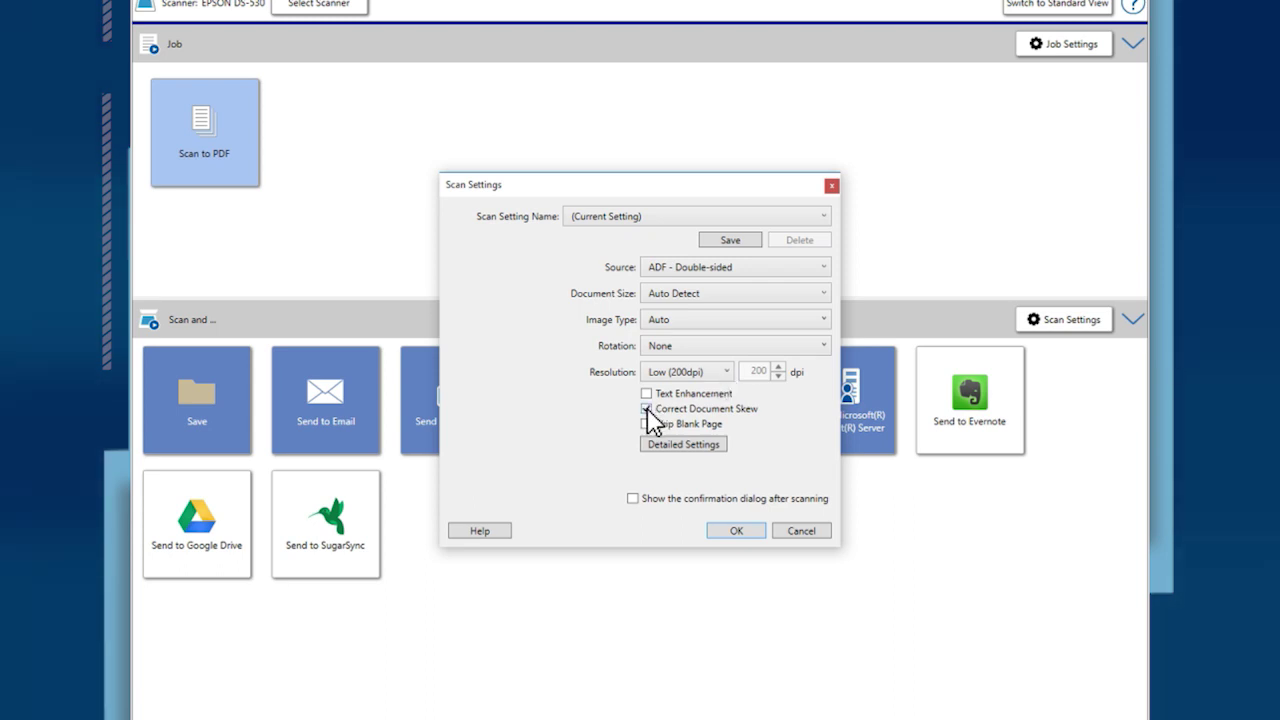
click(748, 531)
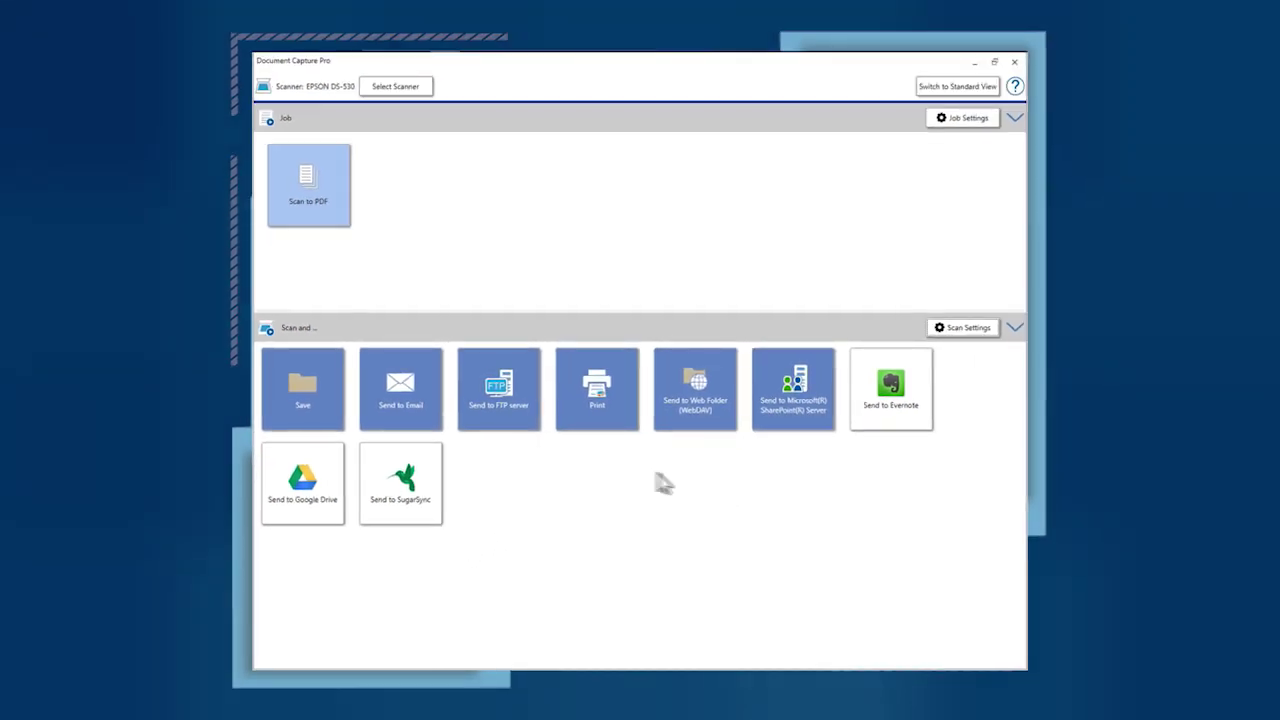
Scan the originals with the Save destination.
click(321, 405)
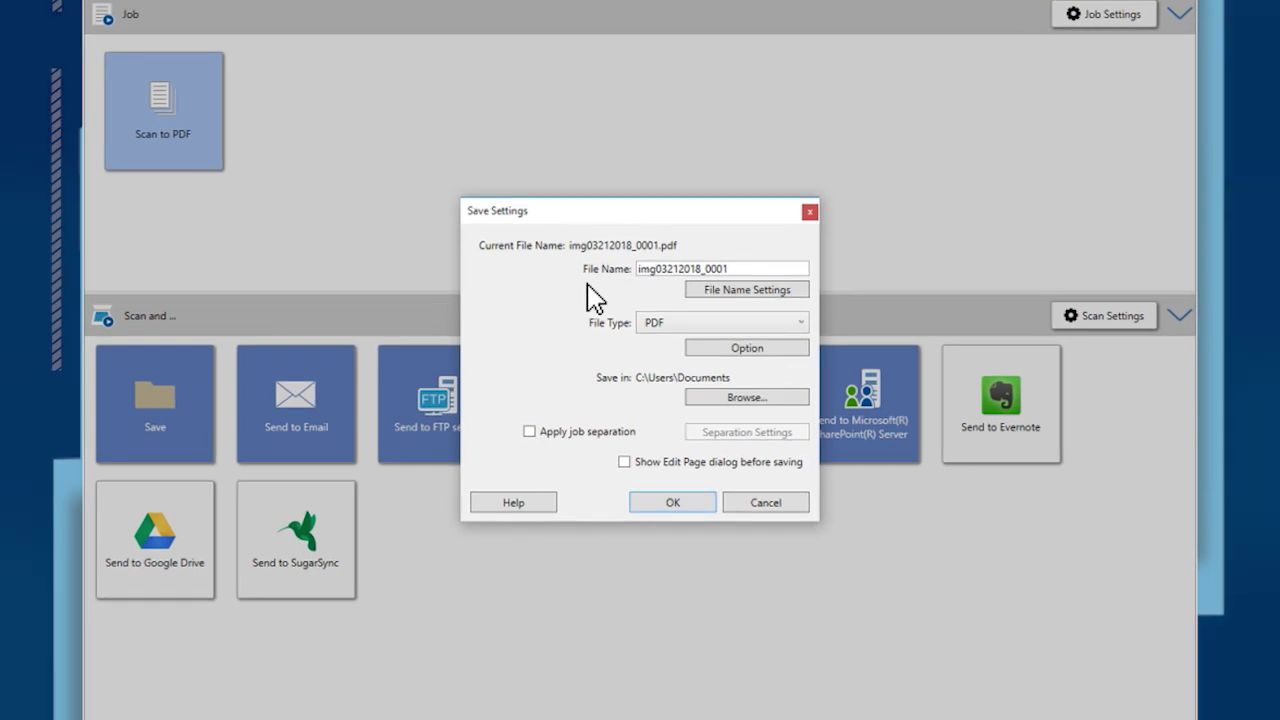
click(745, 298)
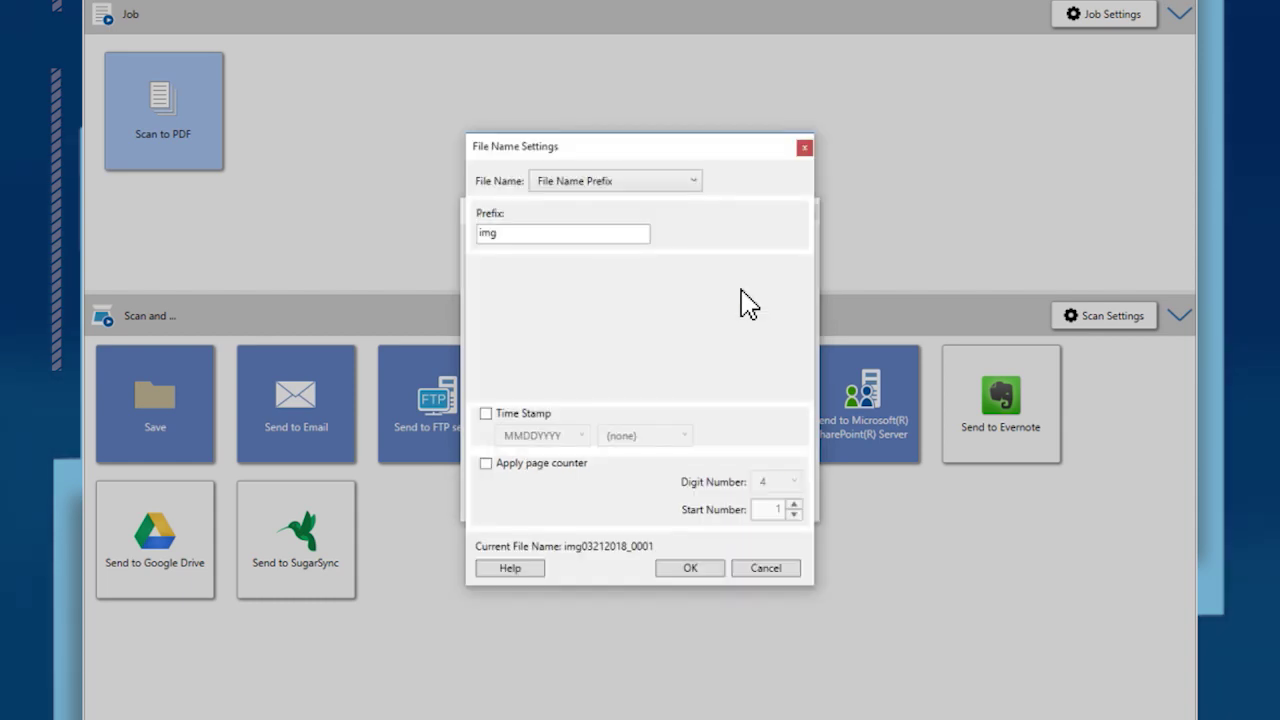
click(675, 185)
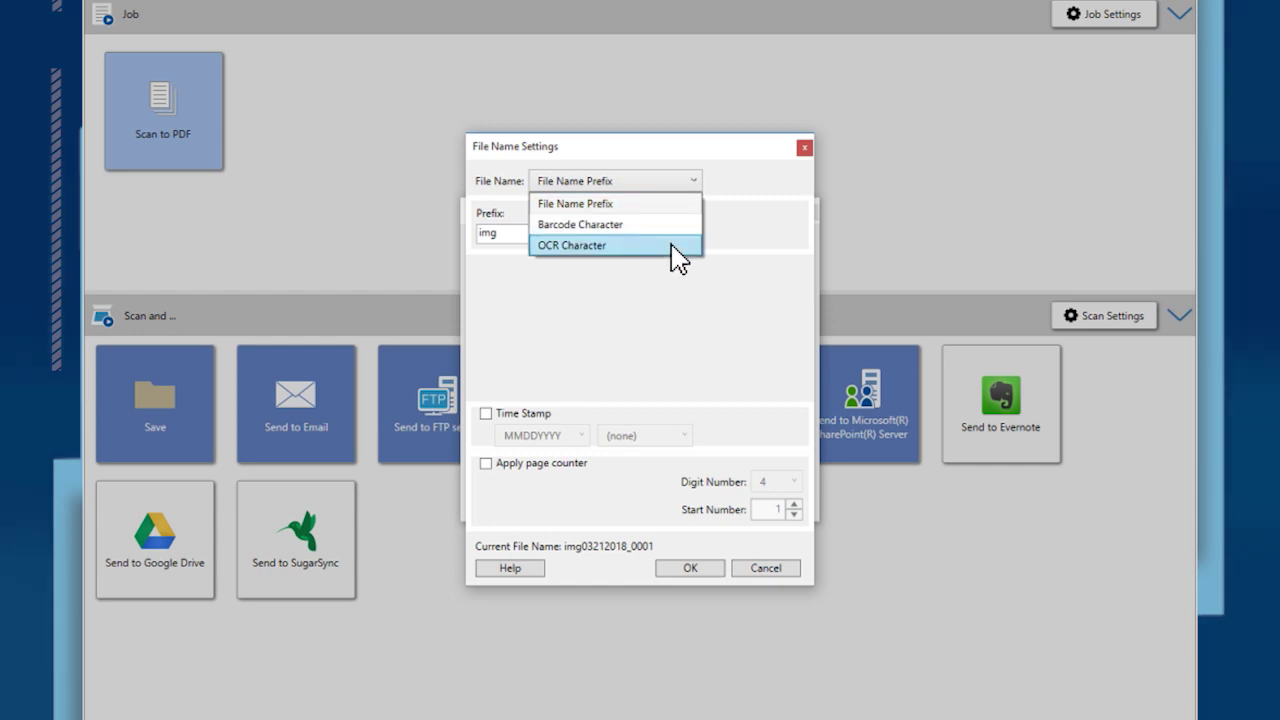
key(Escape)
click(486, 413)
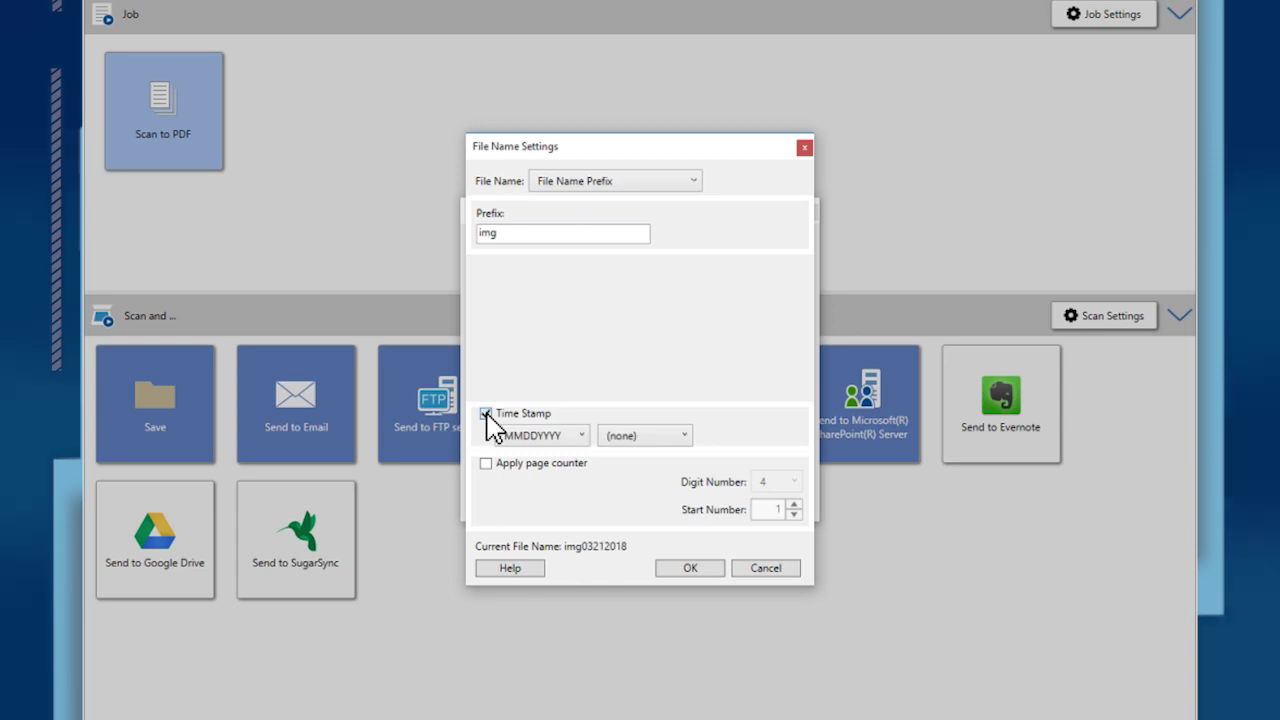
click(486, 413)
click(487, 464)
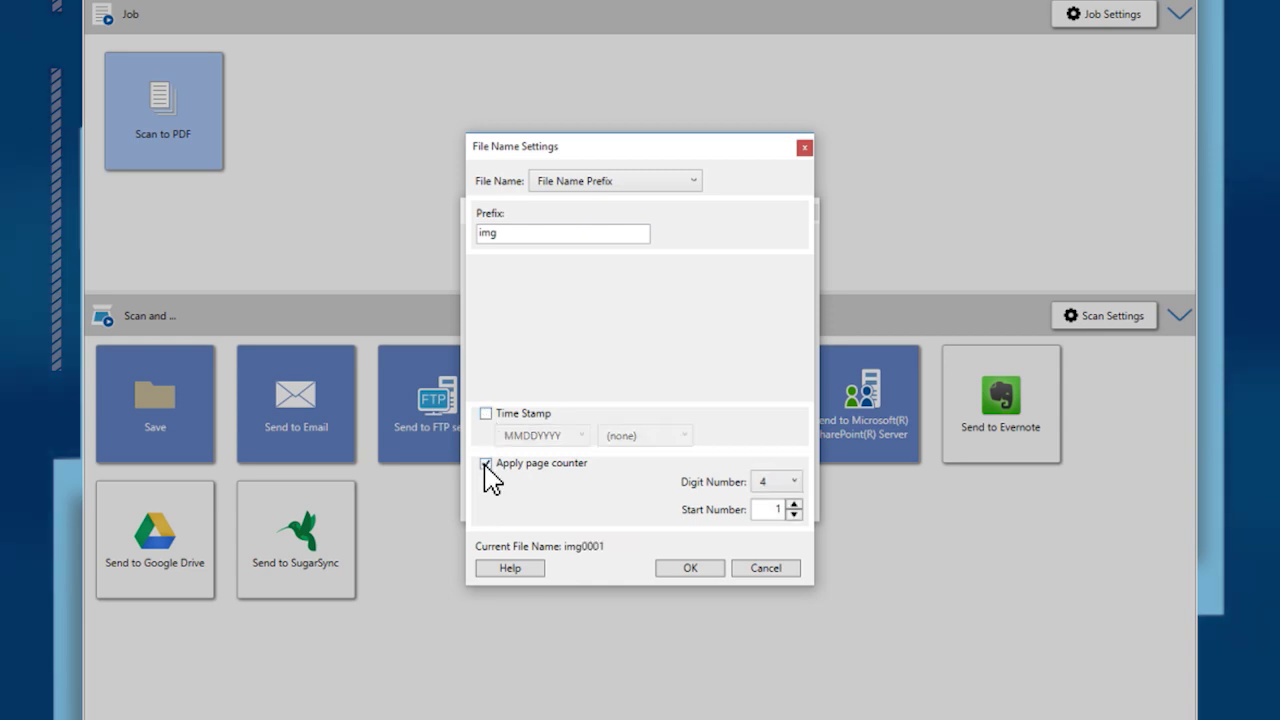
click(487, 464)
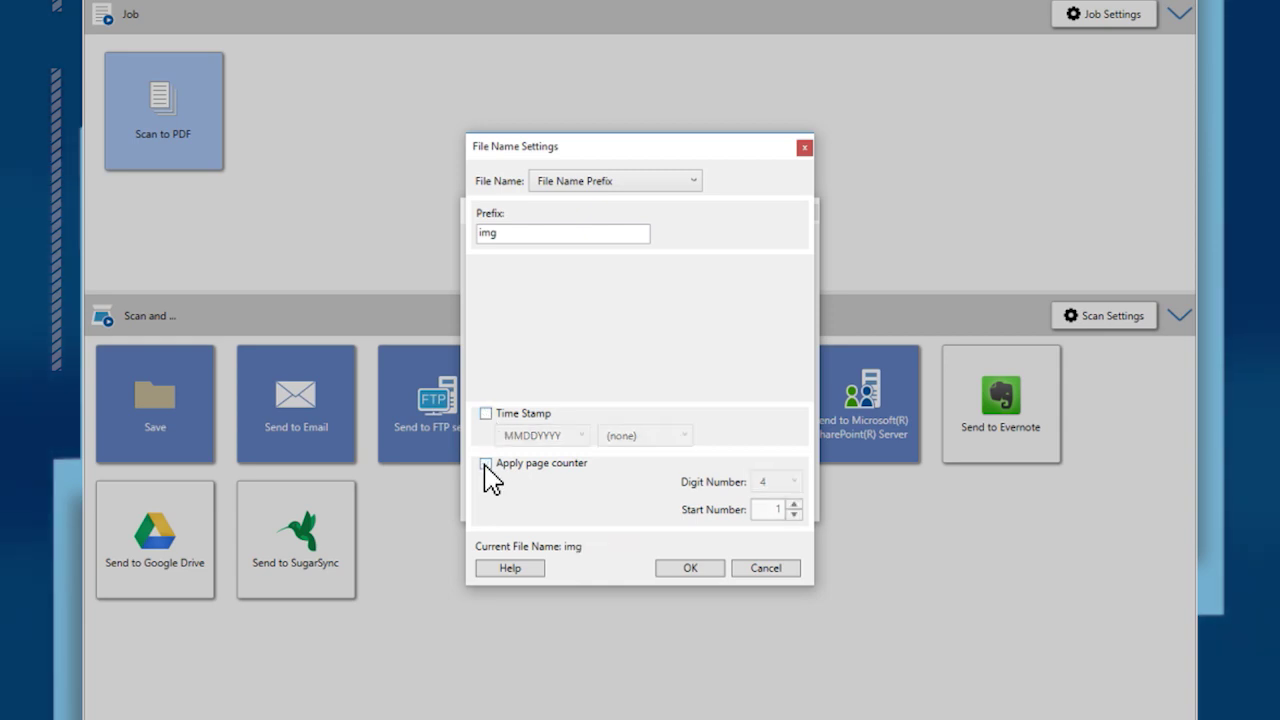
click(766, 569)
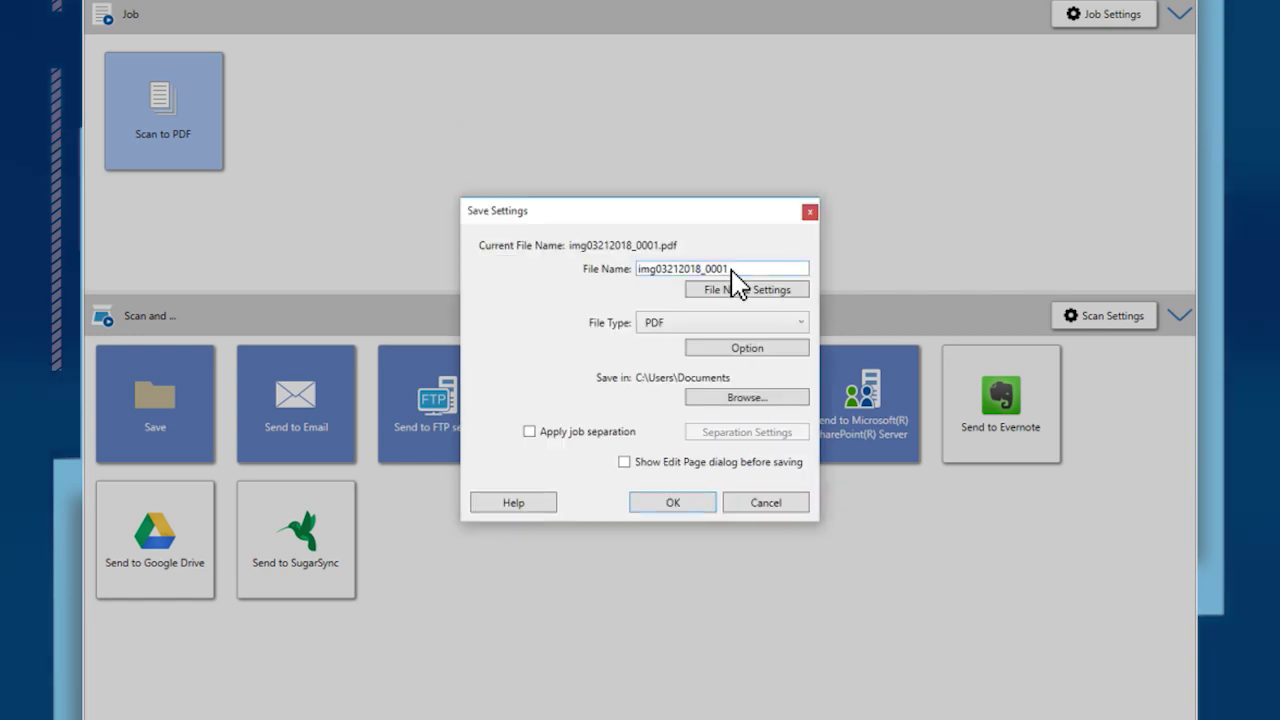
Name the scanned file ExpenseReport and keep PDF as its file type.
drag(731, 270, 634, 270)
text(ExpenseReport)
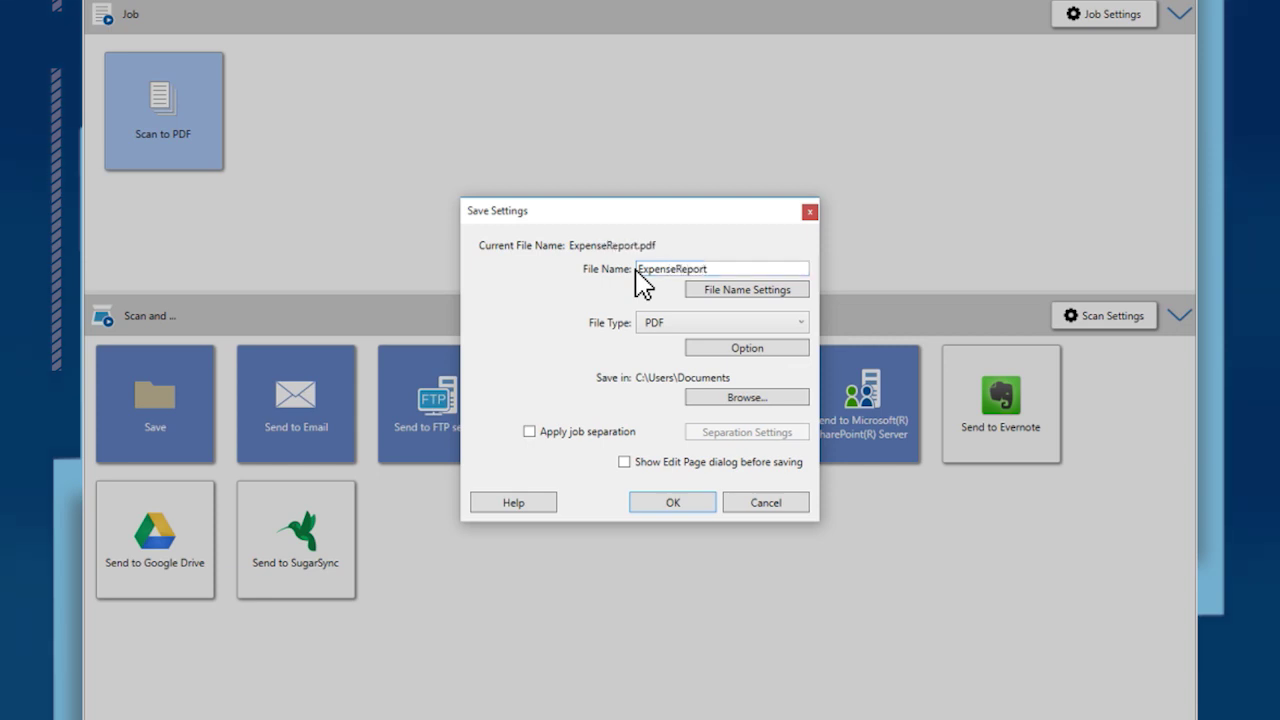
click(688, 322)
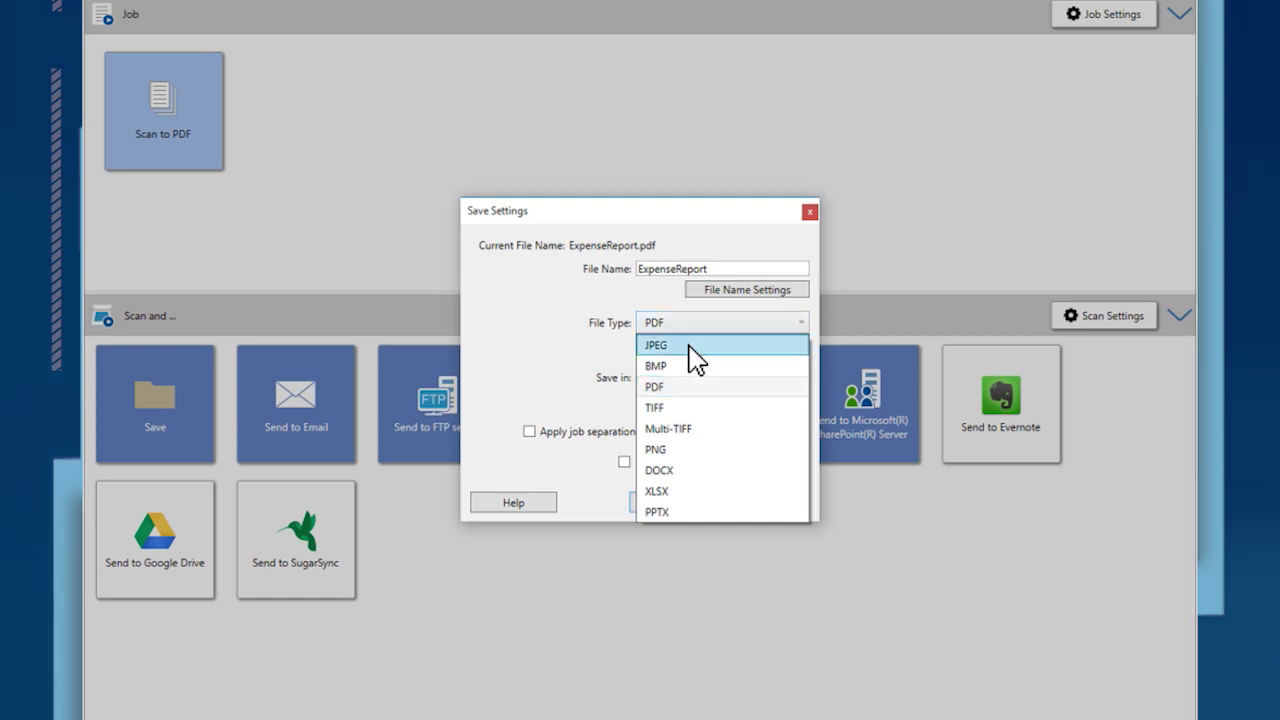
click(695, 396)
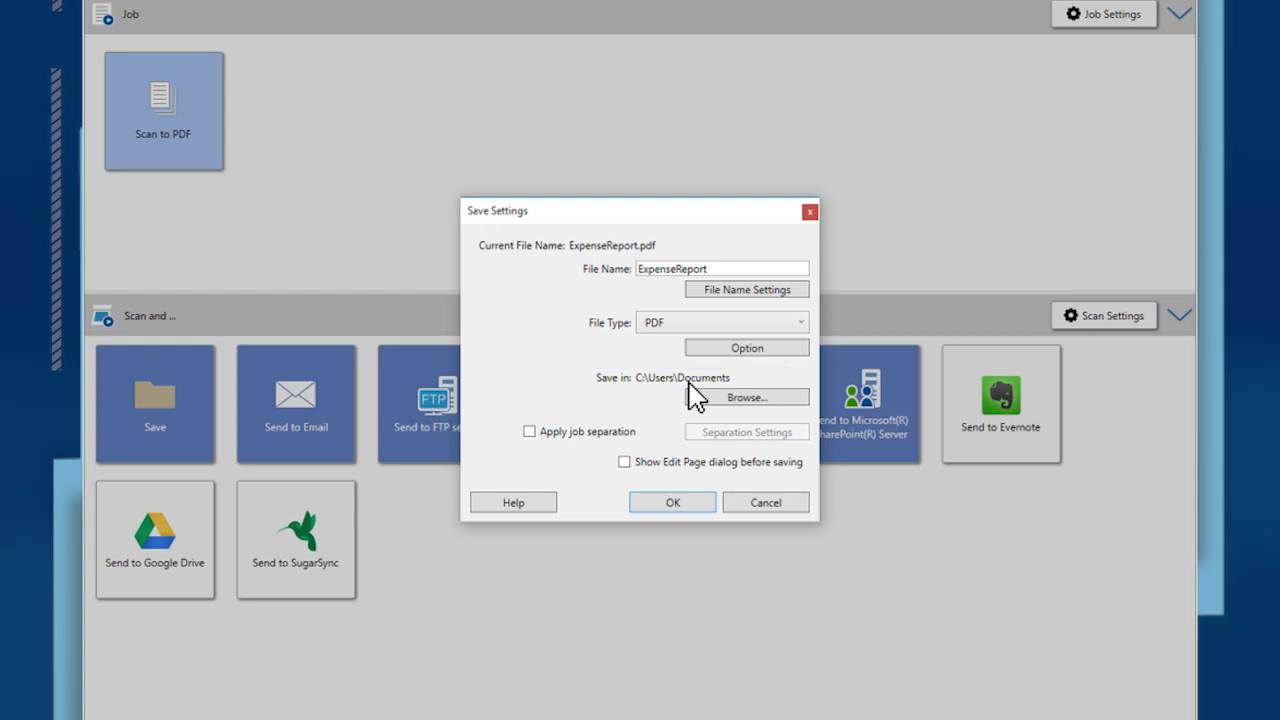
Choose the Documents folder as the save location and save the scanned file.
click(767, 397)
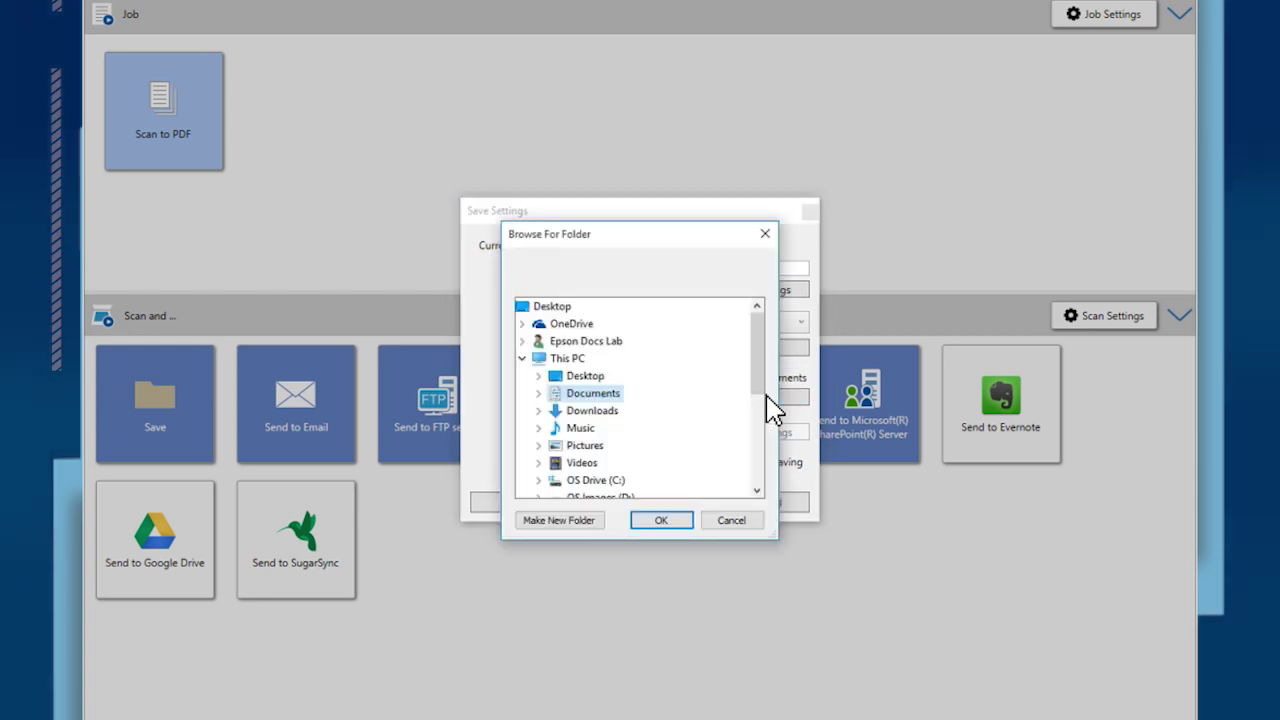
click(663, 521)
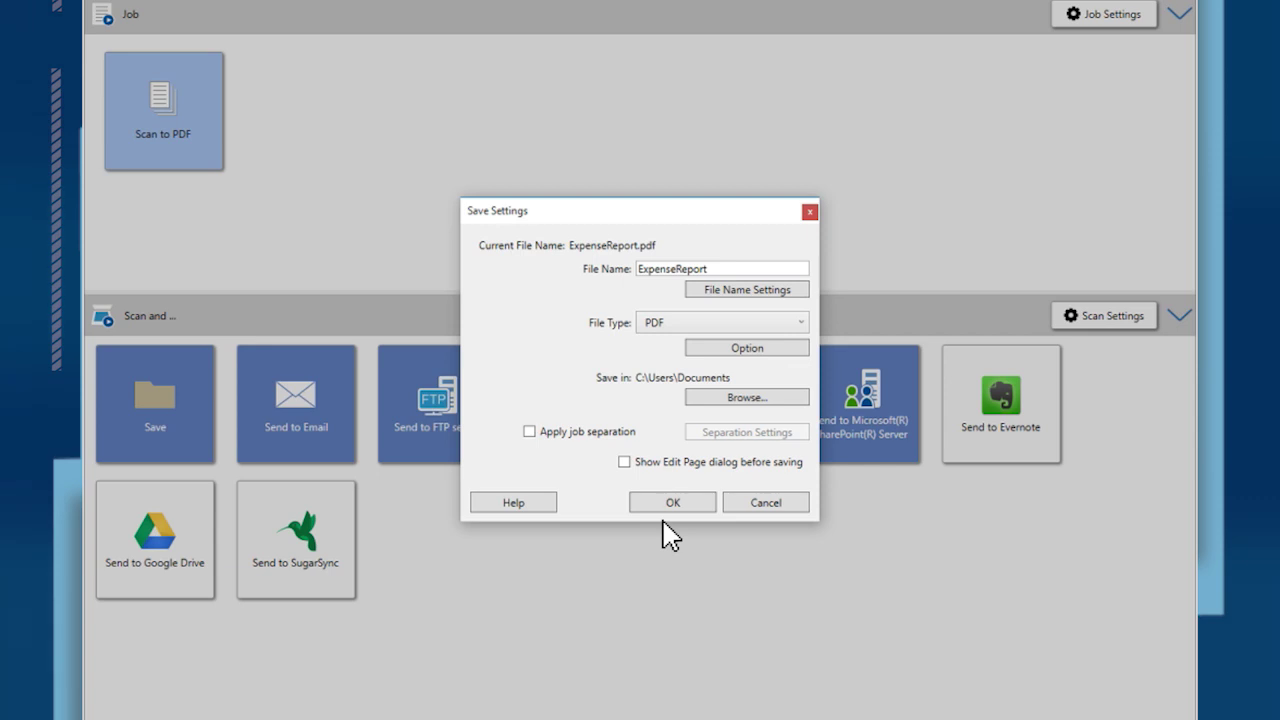
click(673, 503)
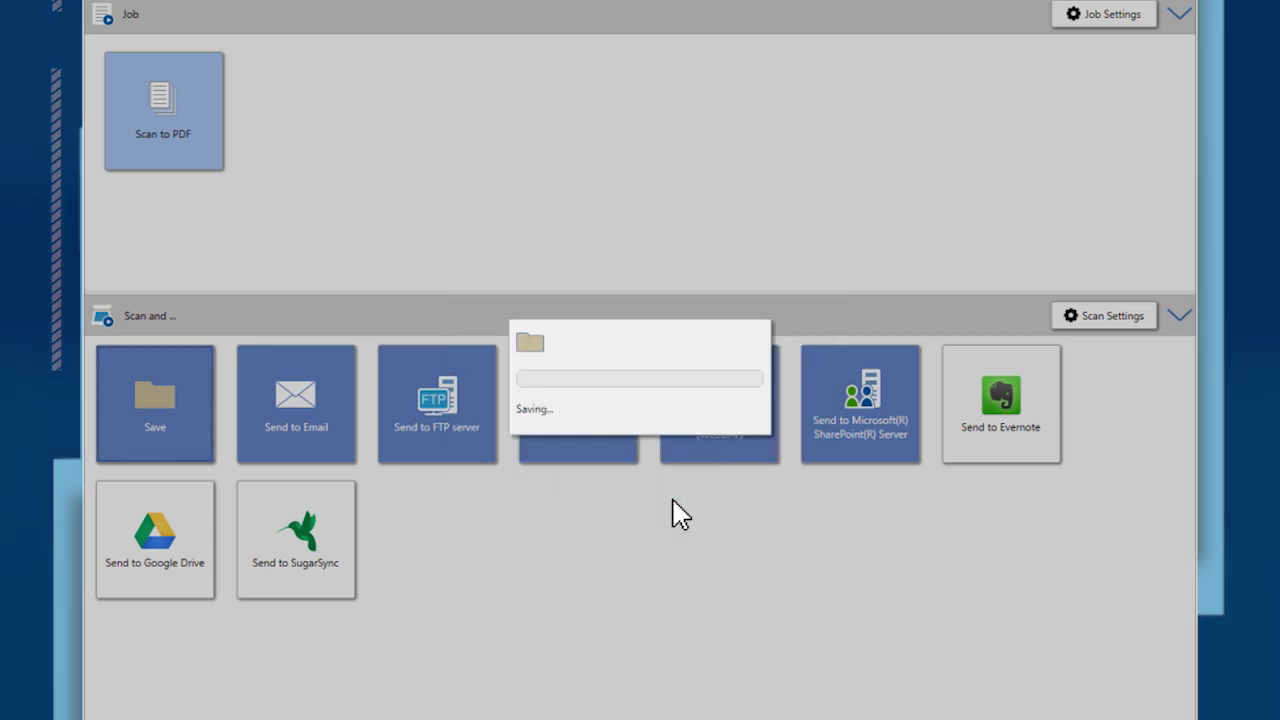